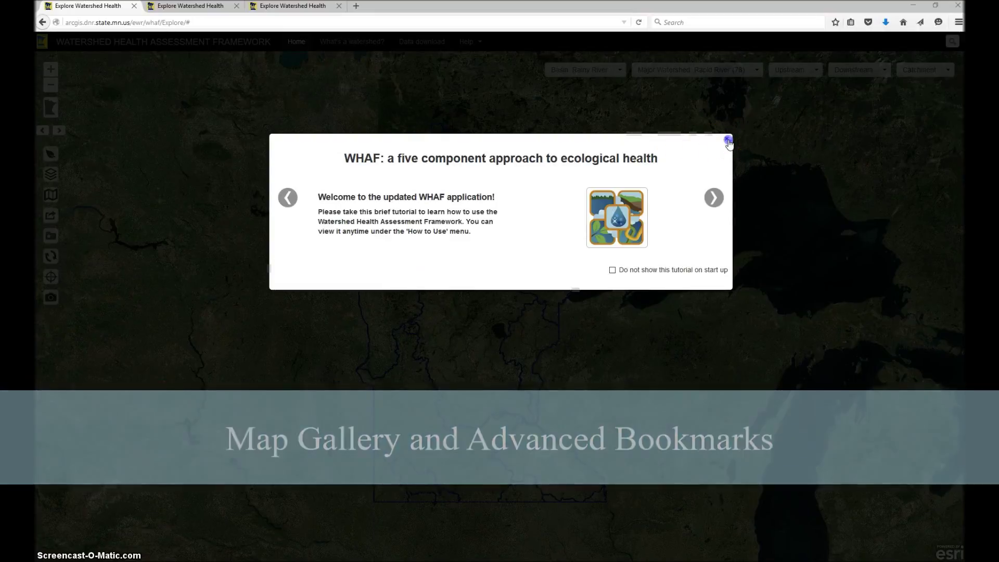
Step: Close the 'WHAF: a five component approach' welcome tutorial
left_click(726, 140)
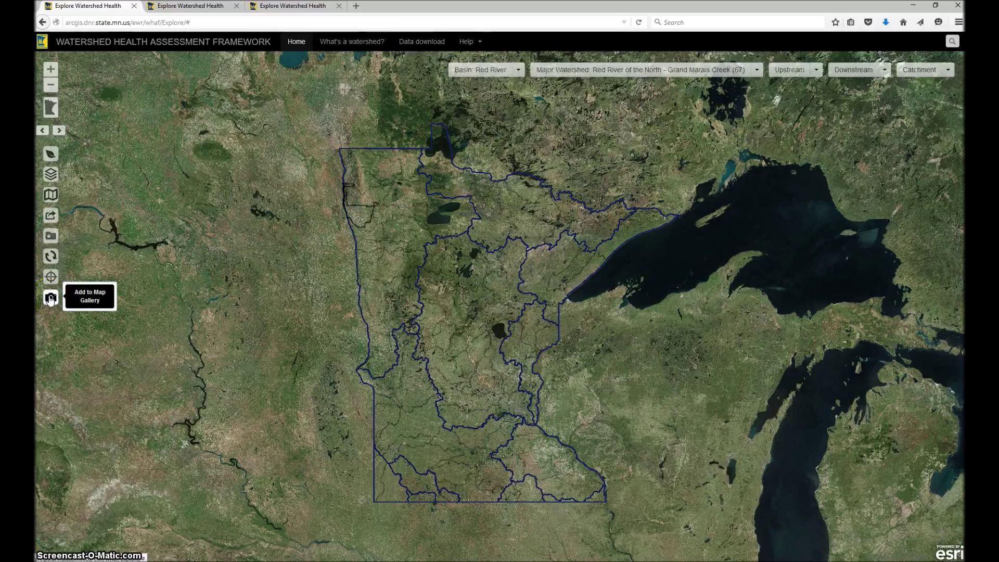
Step: Load the 'Blue Earth - Population Density 2010' map bookmark
left_click(56, 238)
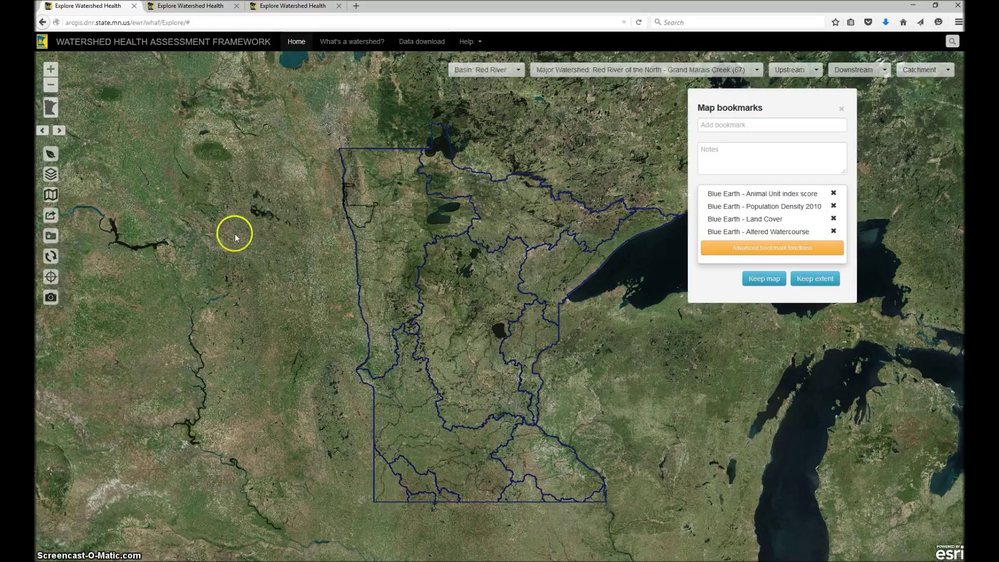
left_click(510, 214)
left_click(582, 190)
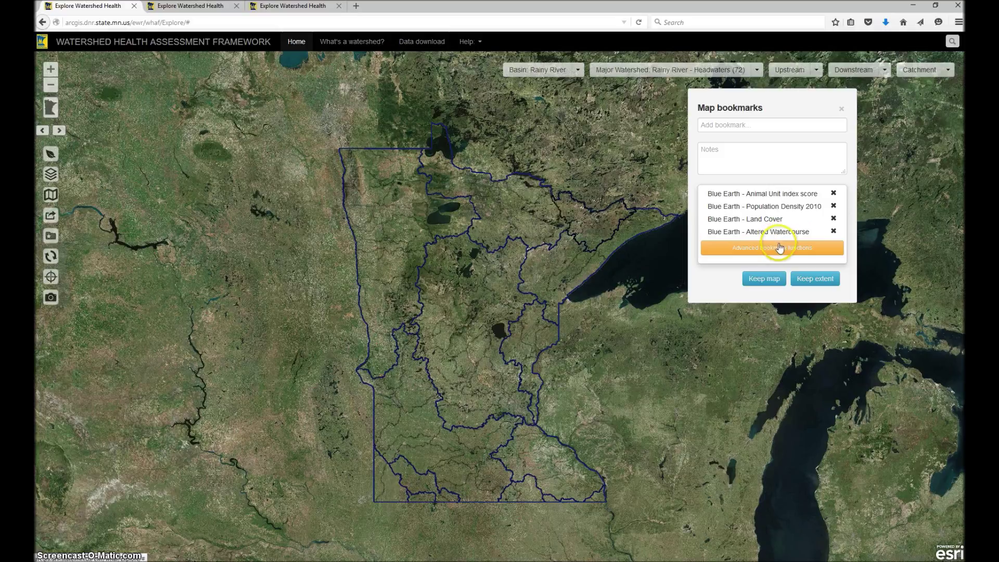
left_click(780, 212)
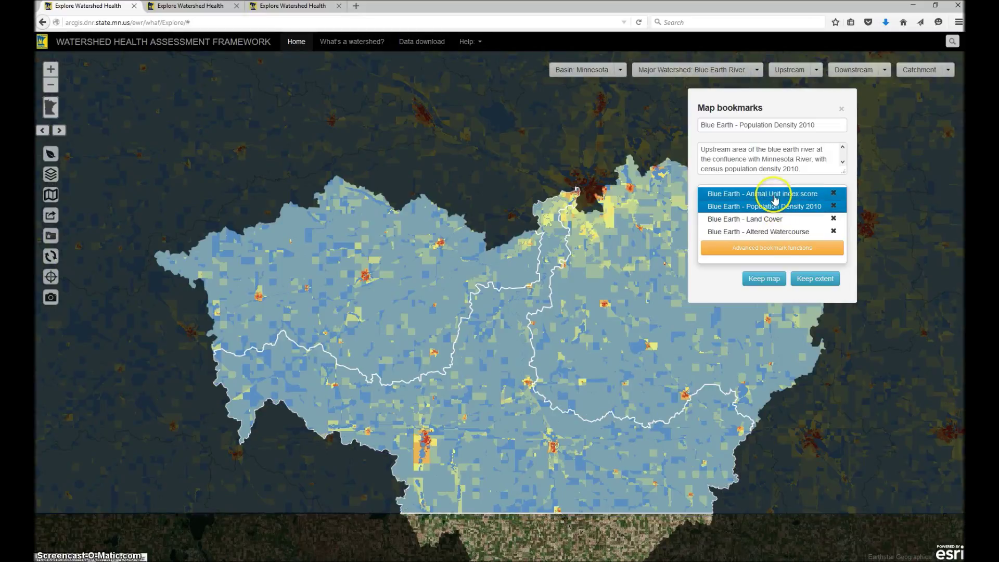
Step: Show the advanced bookmark functions, then close the Map bookmarks window
left_click(774, 221)
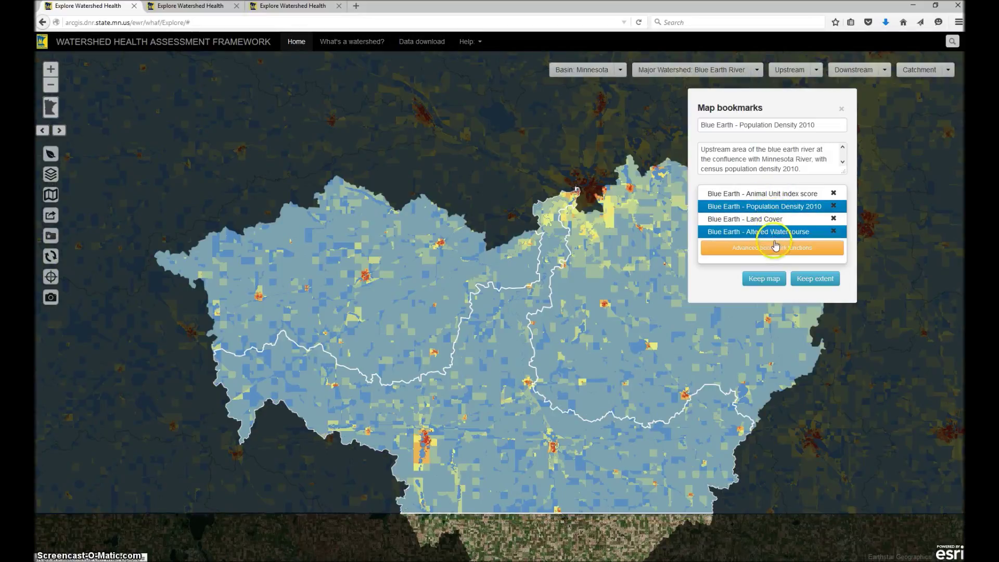
left_click(774, 250)
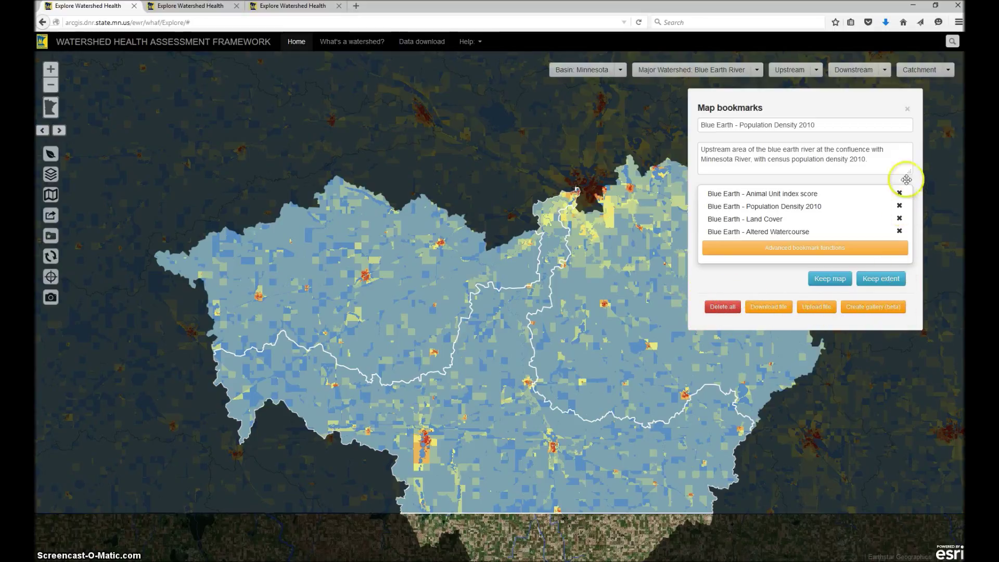
left_click(908, 110)
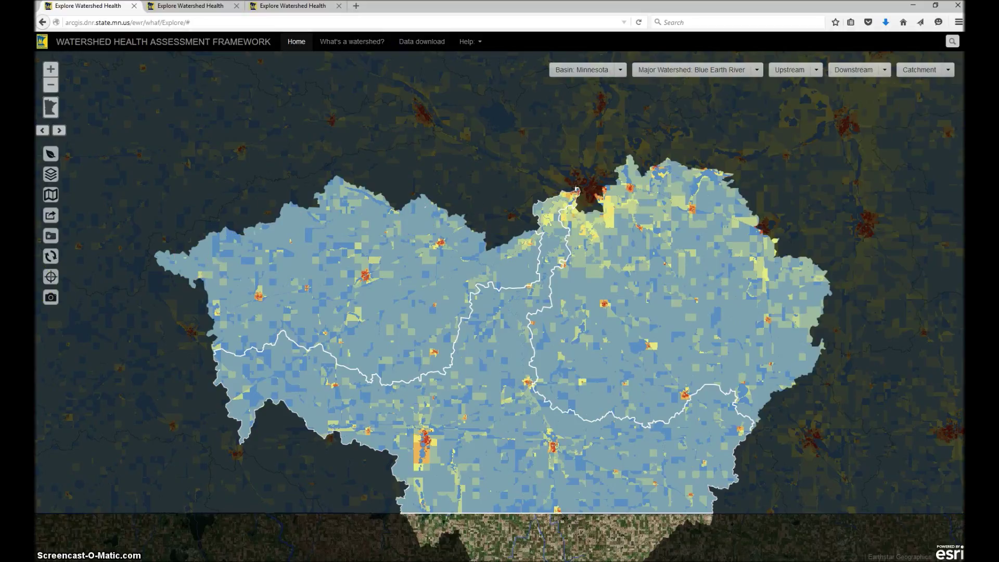
Step: Add the Blue Earth population-density view to the gallery and preview the slideshow
left_click(50, 297)
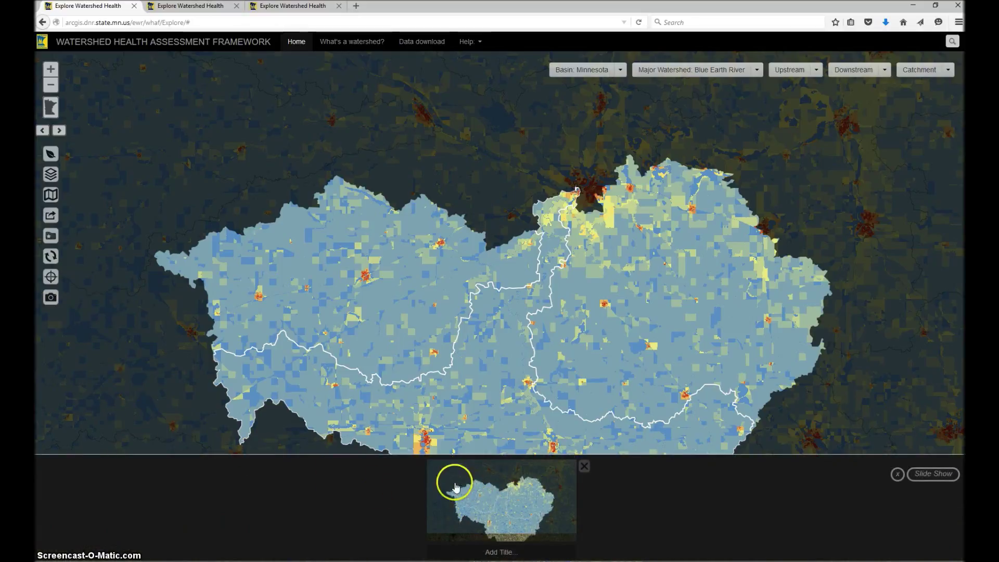
left_click(922, 480)
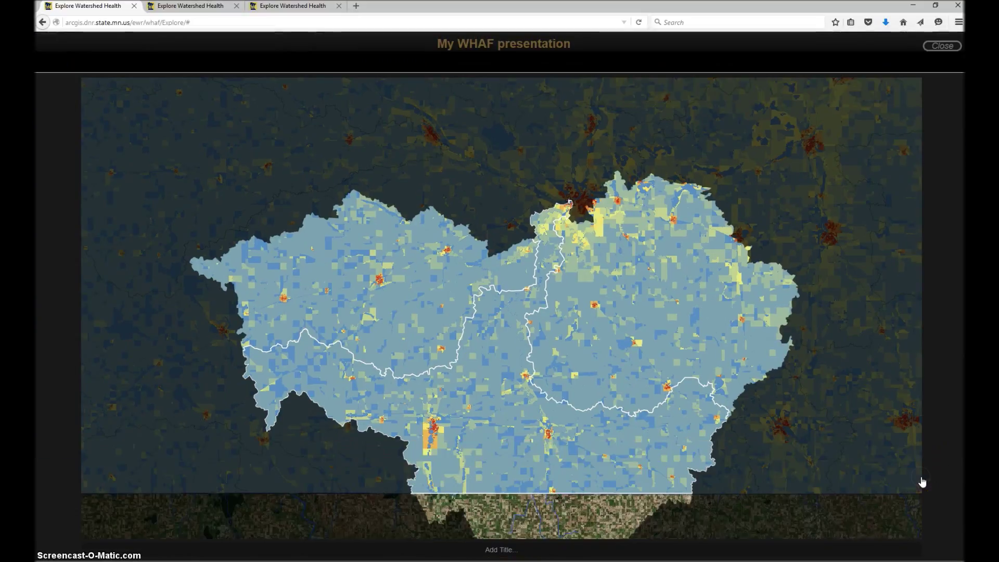
left_click(941, 46)
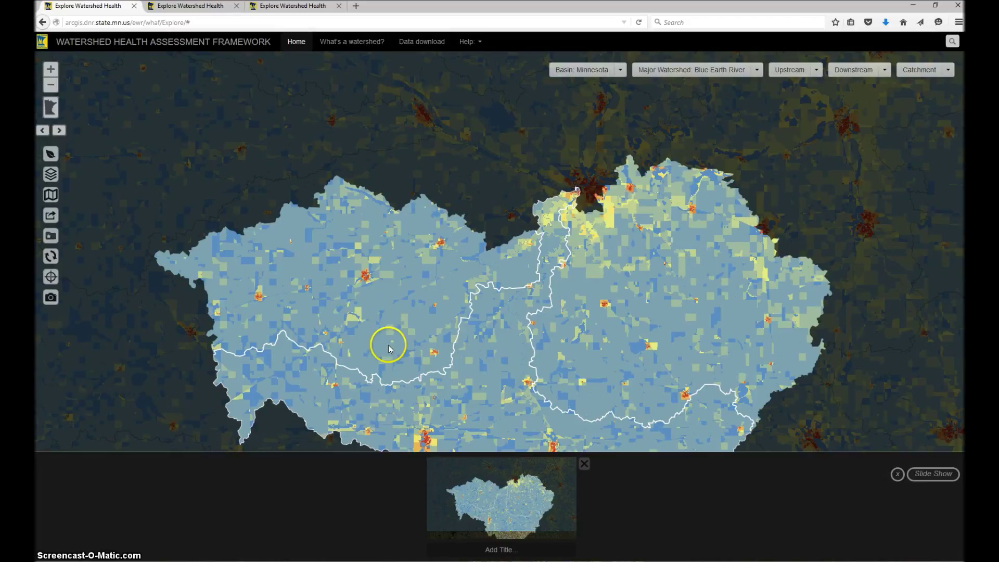
Step: On the impaired-waters tab, review the 'Blue Earth - Impaired Waters' bookmark name and notes
left_click(207, 6)
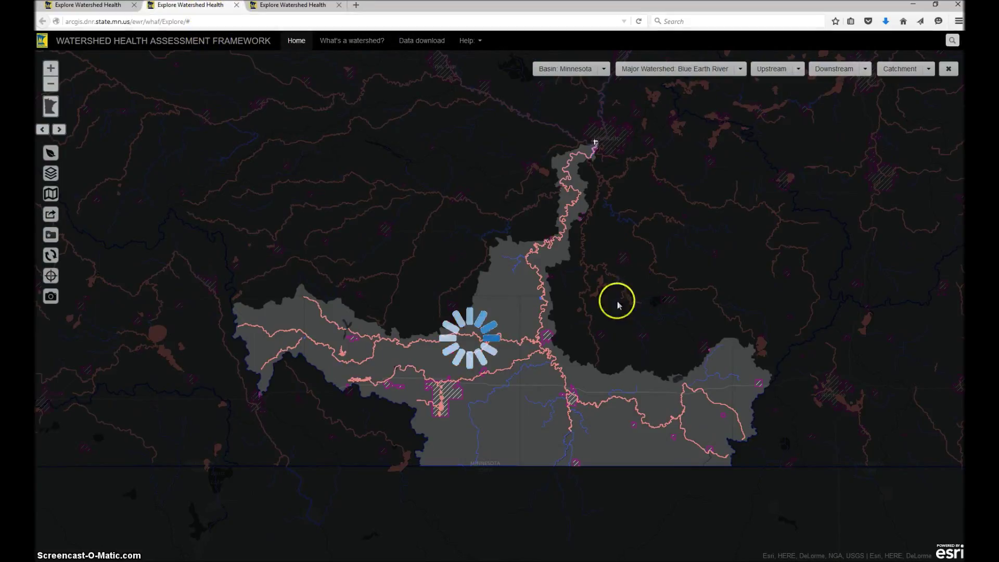
left_click(50, 235)
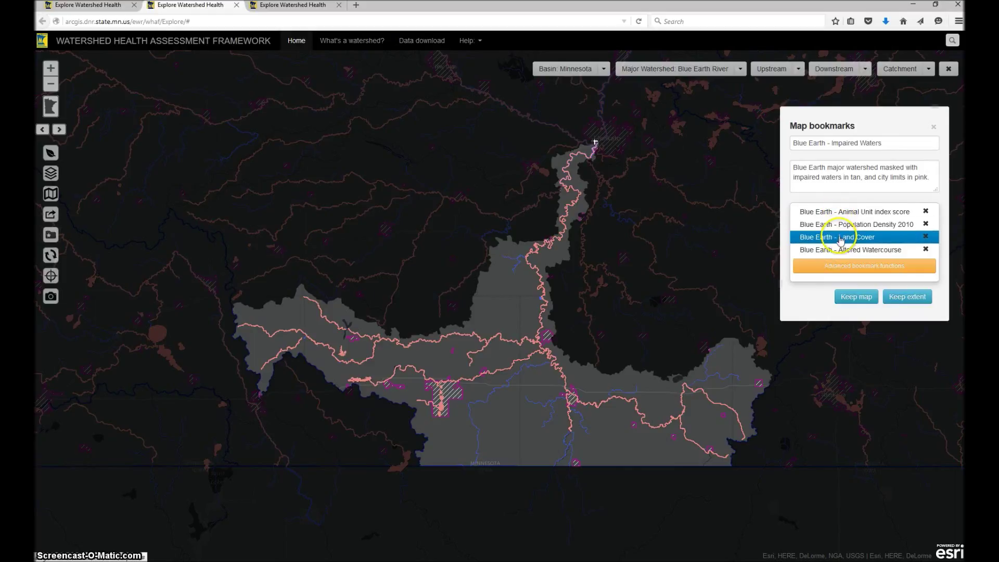
left_click(862, 142)
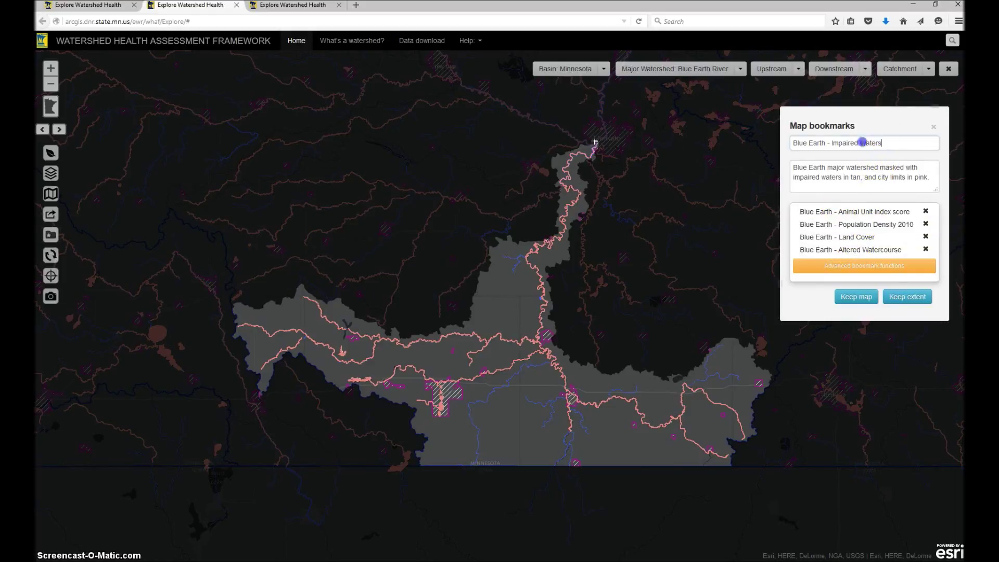
left_click_drag(883, 143, 806, 140)
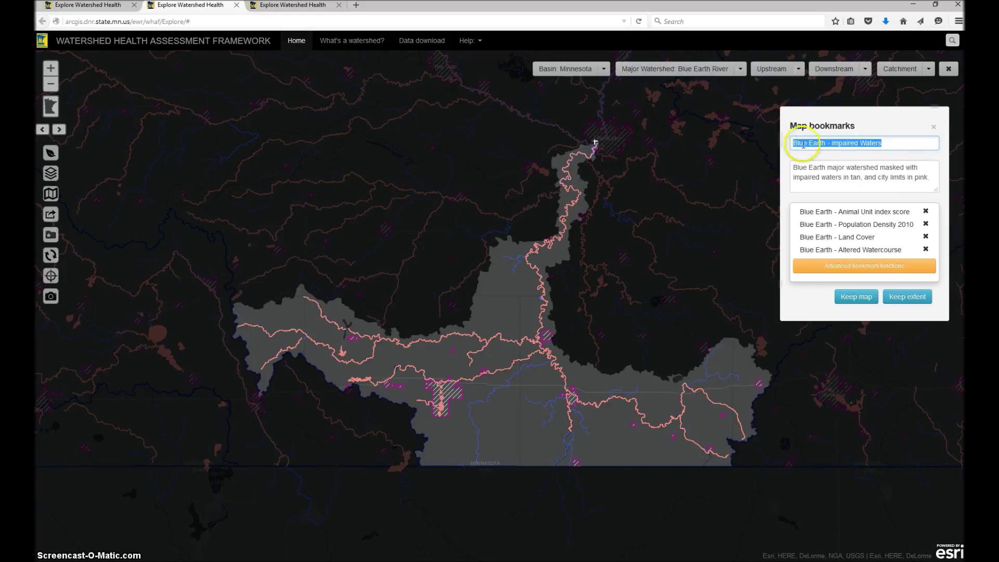
left_click_drag(928, 177, 801, 167)
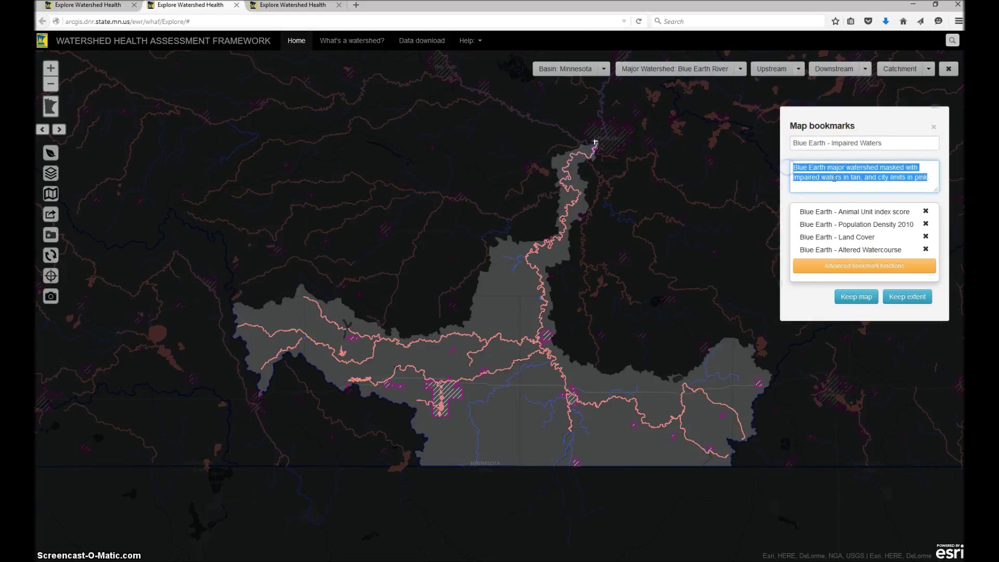
left_click(873, 189)
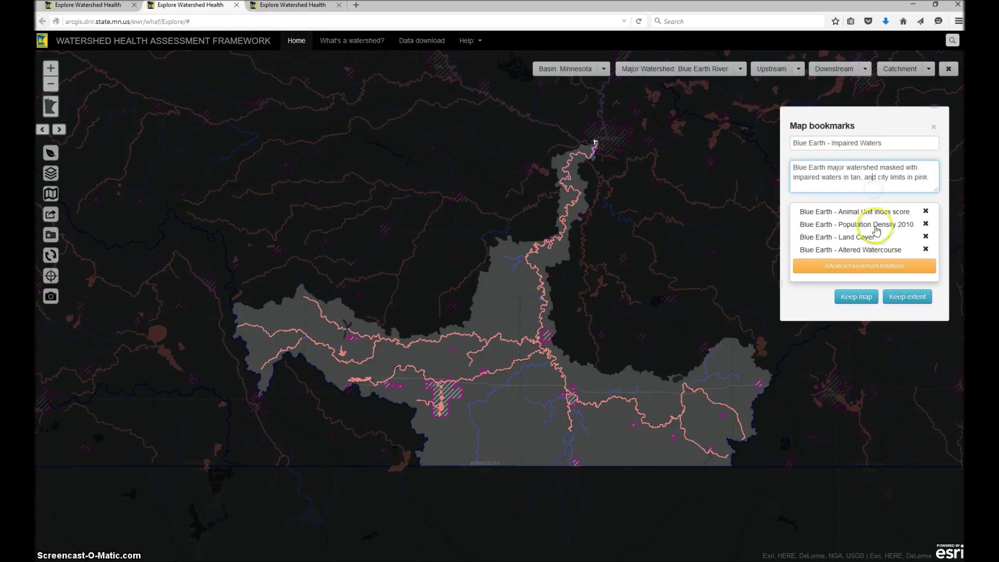
Step: Keep the map as the new bookmark and reveal the advanced bookmark functions
left_click(849, 301)
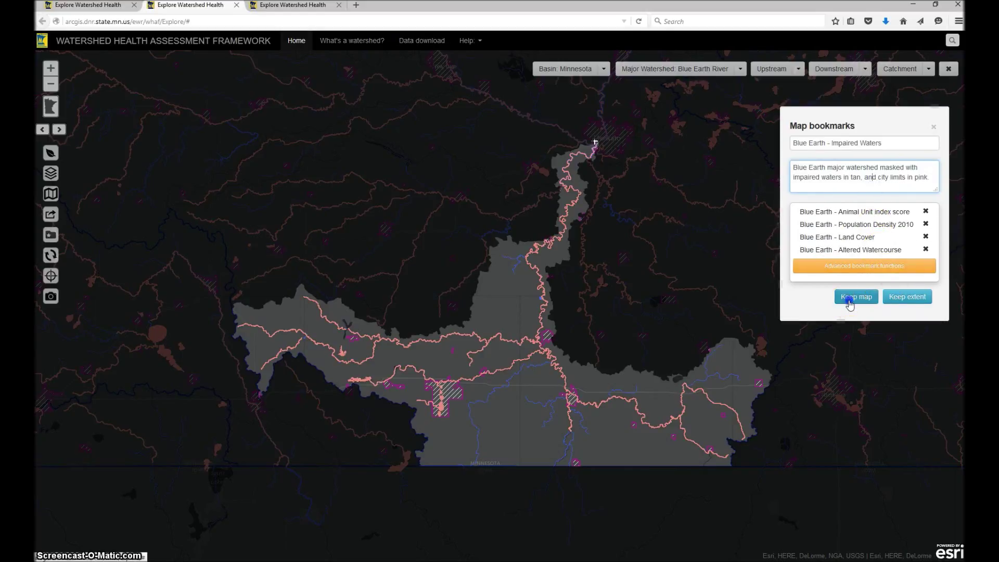
left_click(858, 266)
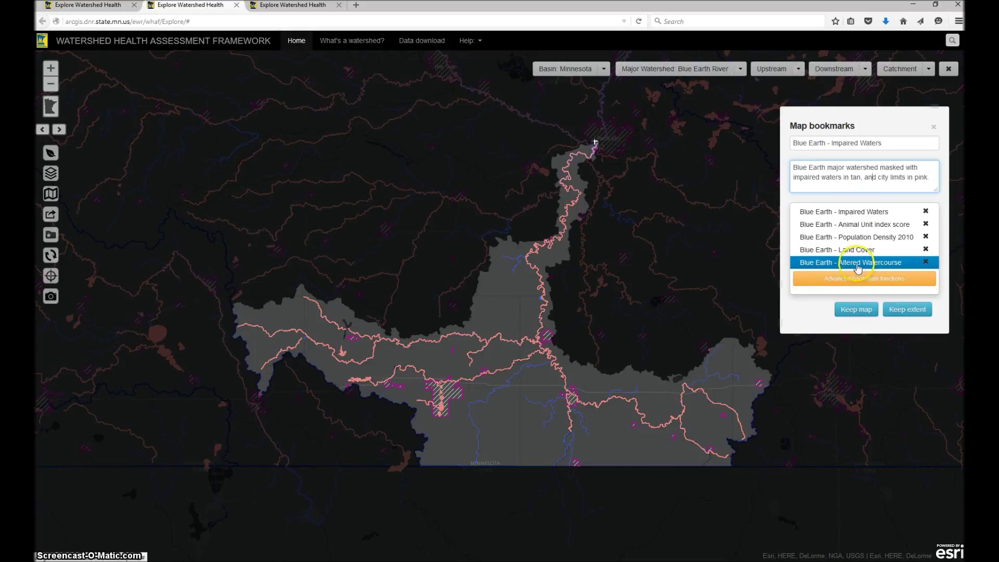
left_click(860, 214)
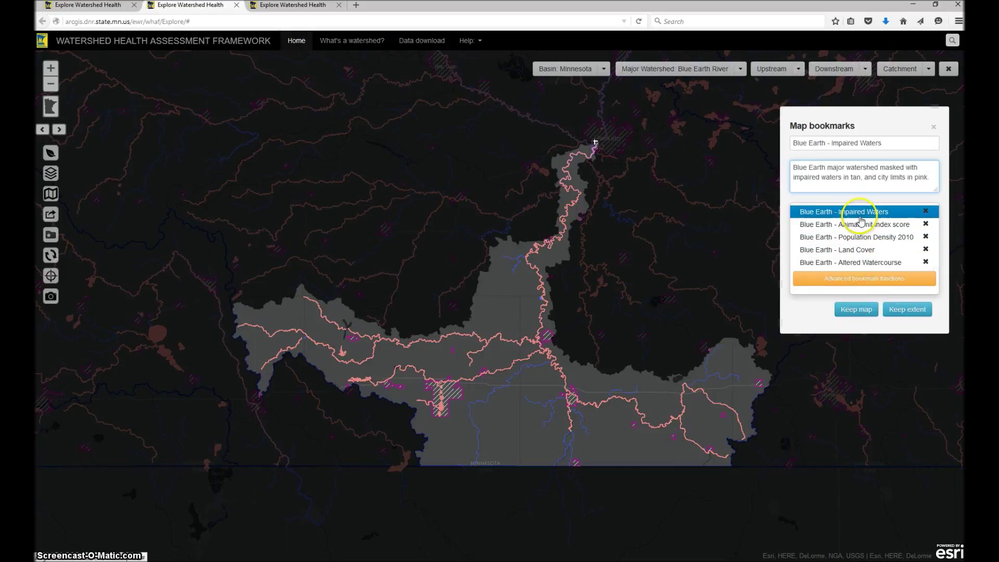
left_click(858, 280)
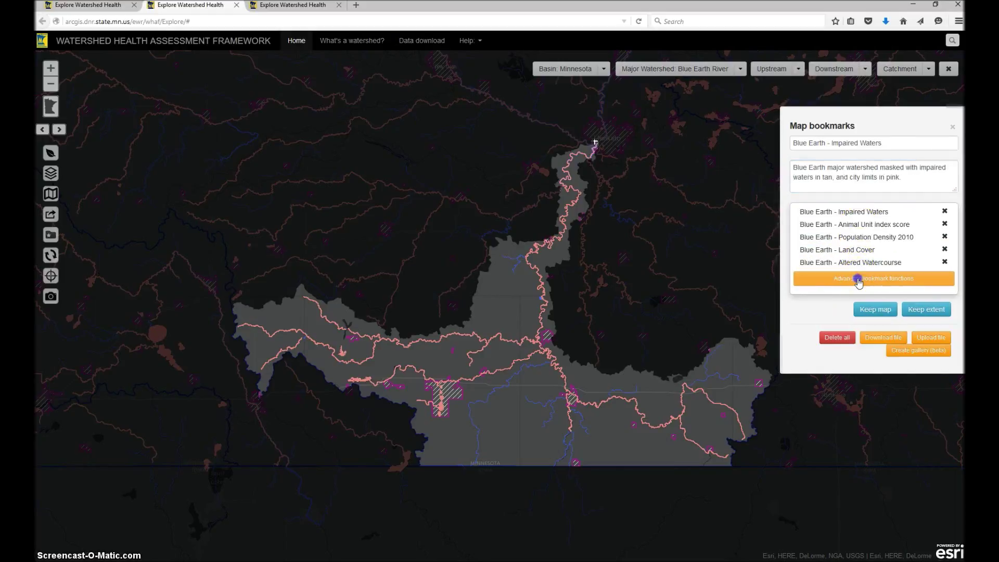
Step: Download the five bookmarks as Blue_Earth.txt and show the advanced options again
left_click(876, 340)
left_click(500, 290)
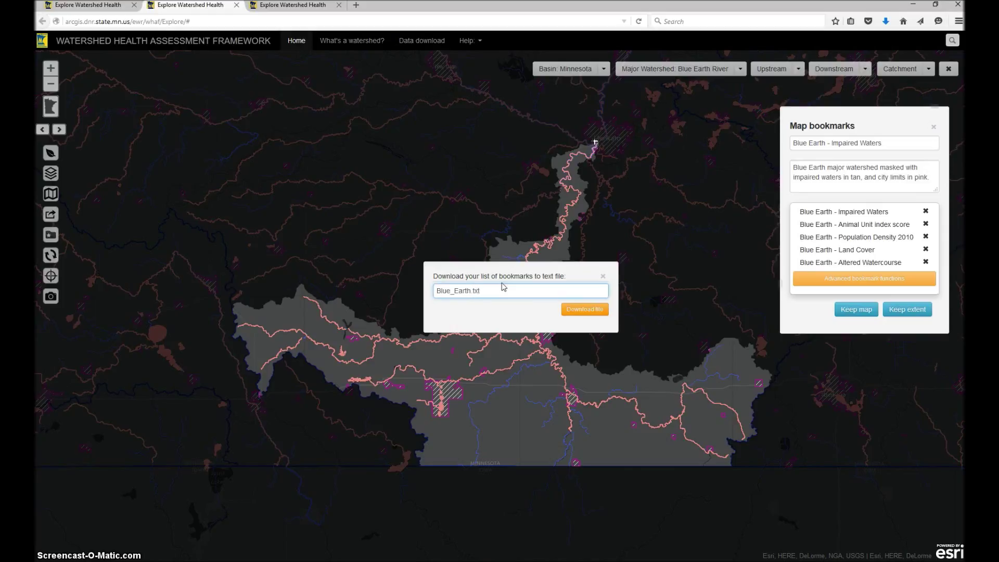
left_click(599, 312)
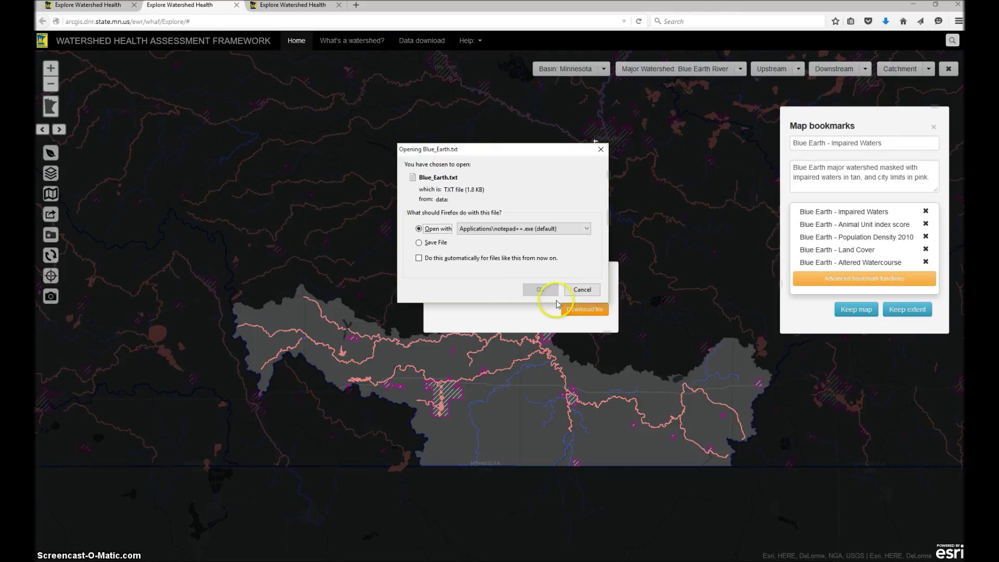
left_click(420, 243)
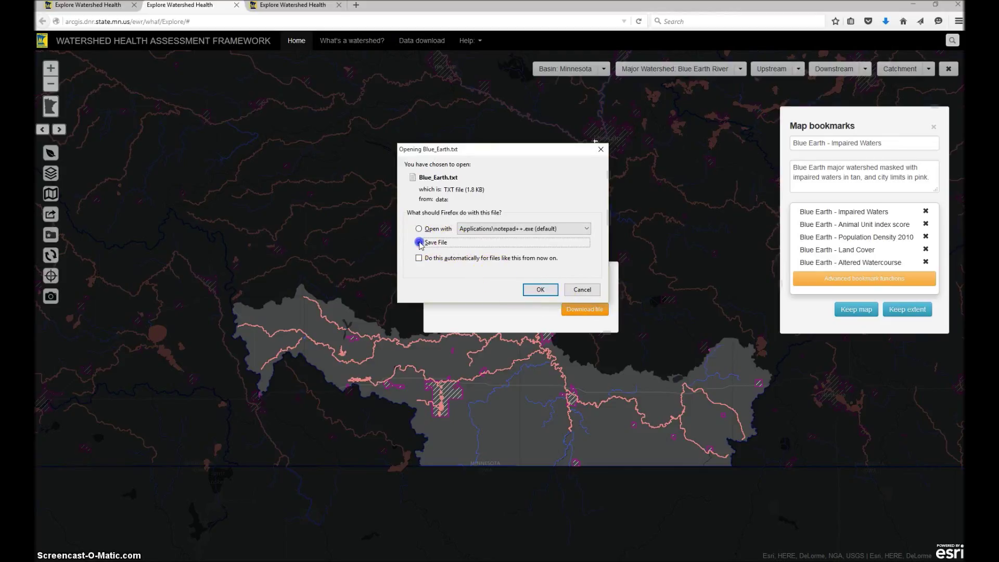
left_click(535, 289)
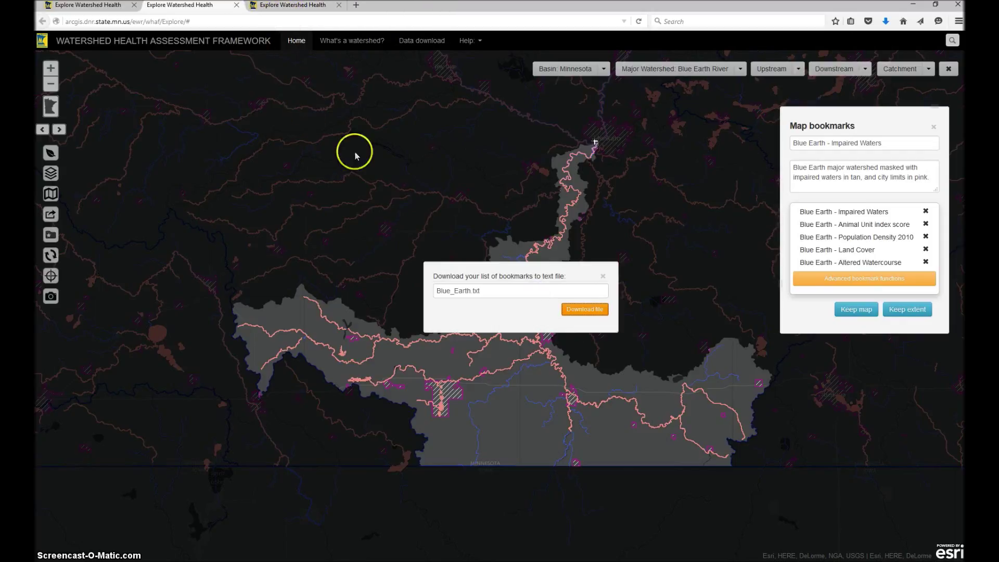
left_click(603, 276)
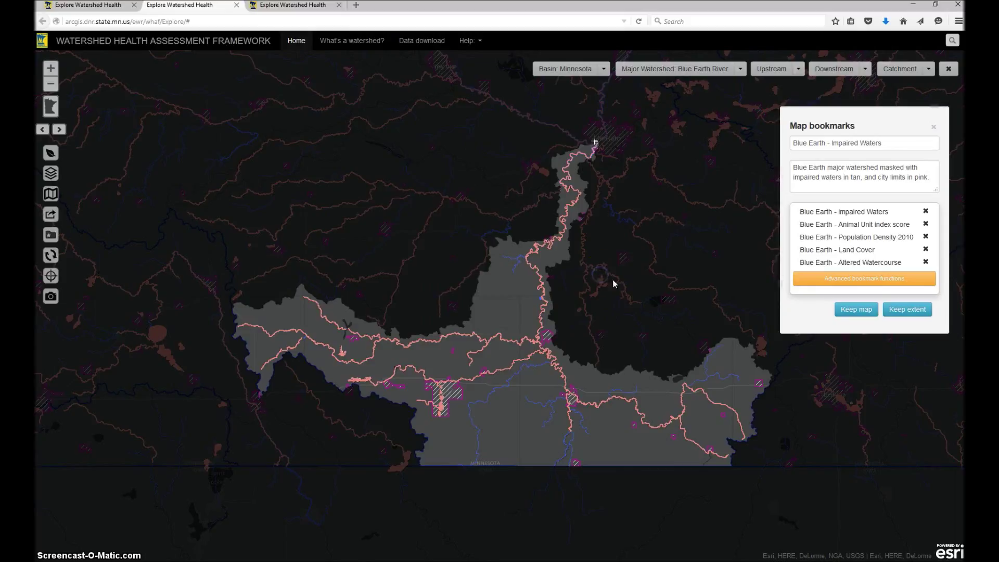
left_click(860, 285)
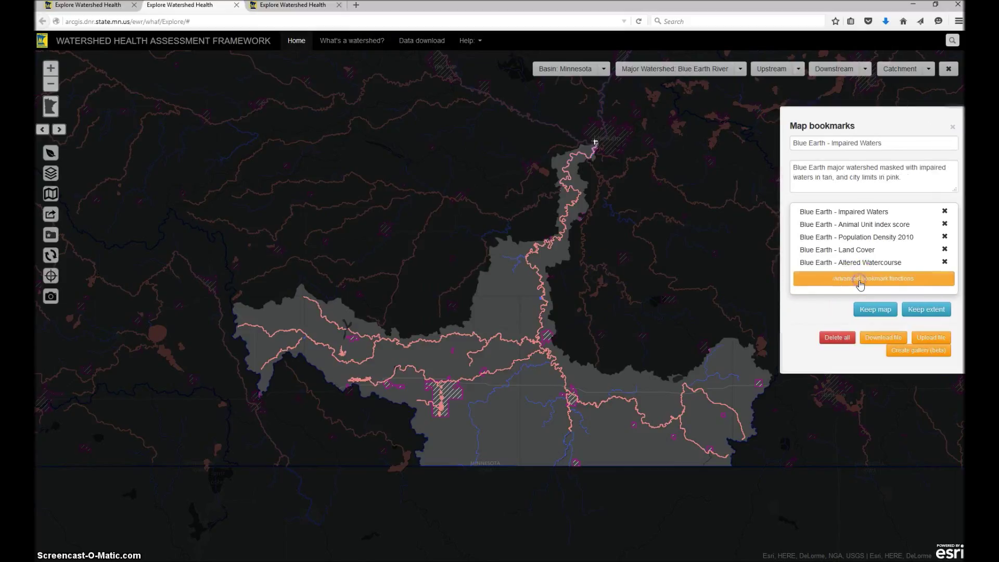
Step: Delete all saved map bookmarks, confirming the removal
left_click(839, 339)
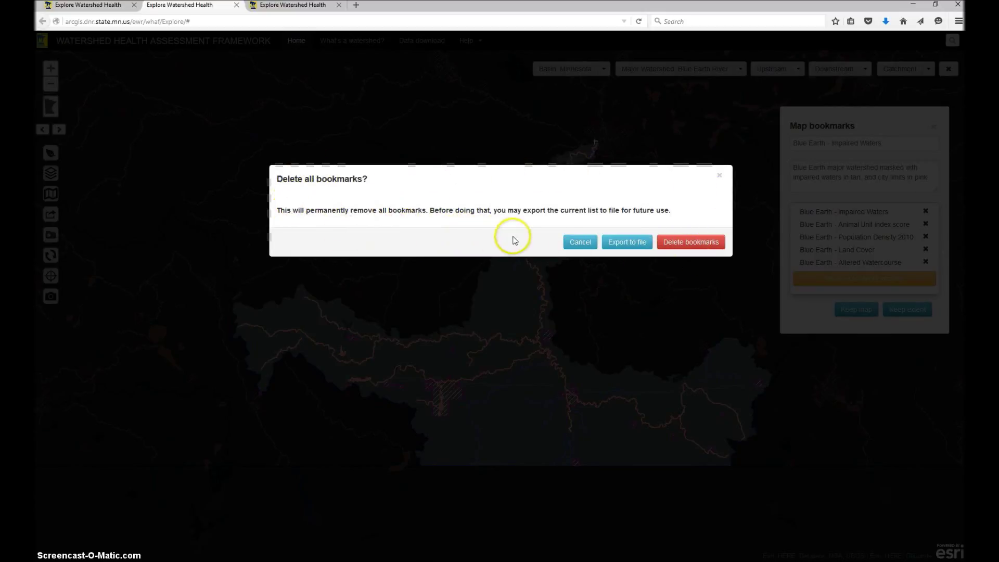
left_click(701, 244)
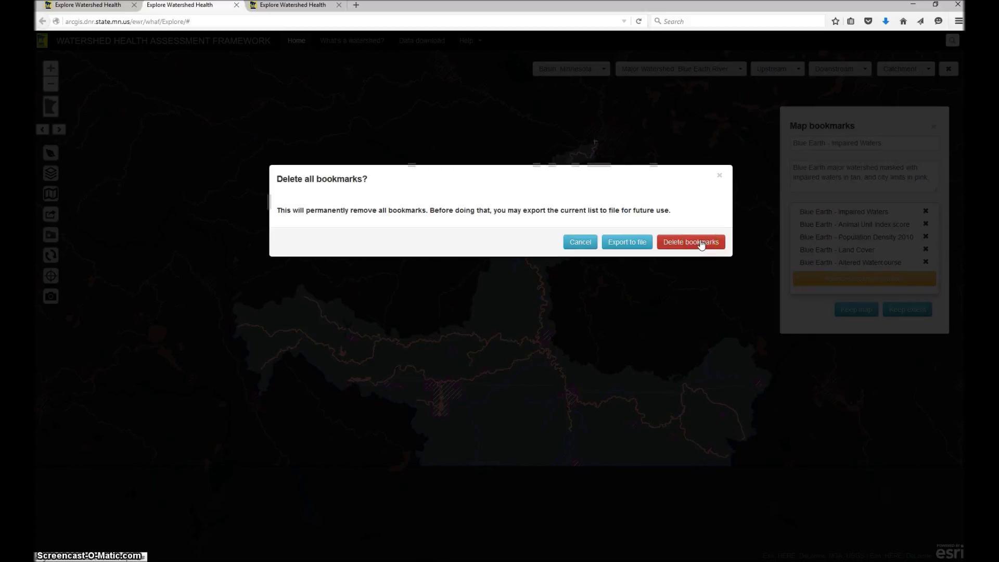
left_click(701, 244)
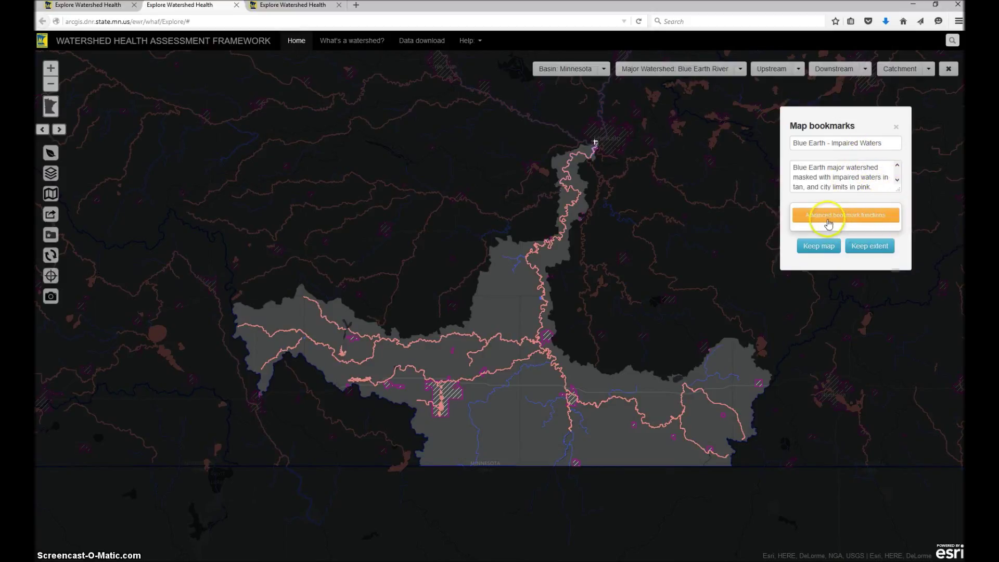
Step: Upload Blue_Earth.txt from Downloads to restore the five Blue Earth bookmarks
left_click(828, 219)
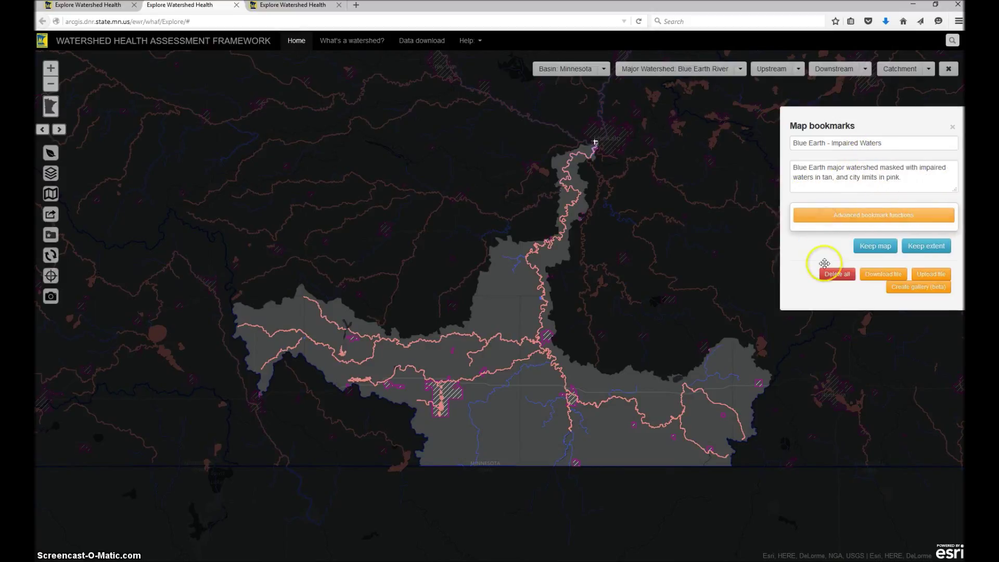
left_click(932, 275)
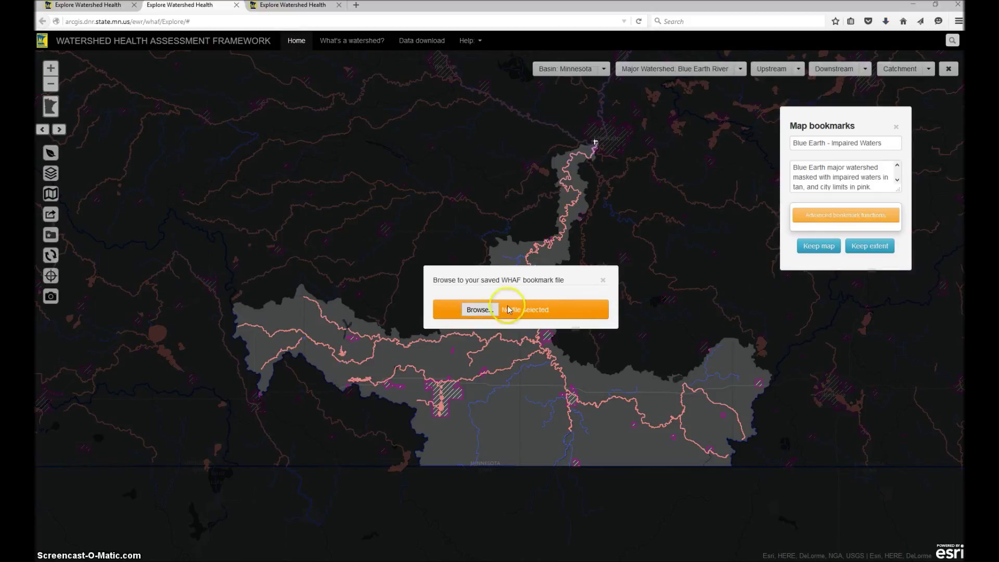
left_click(480, 310)
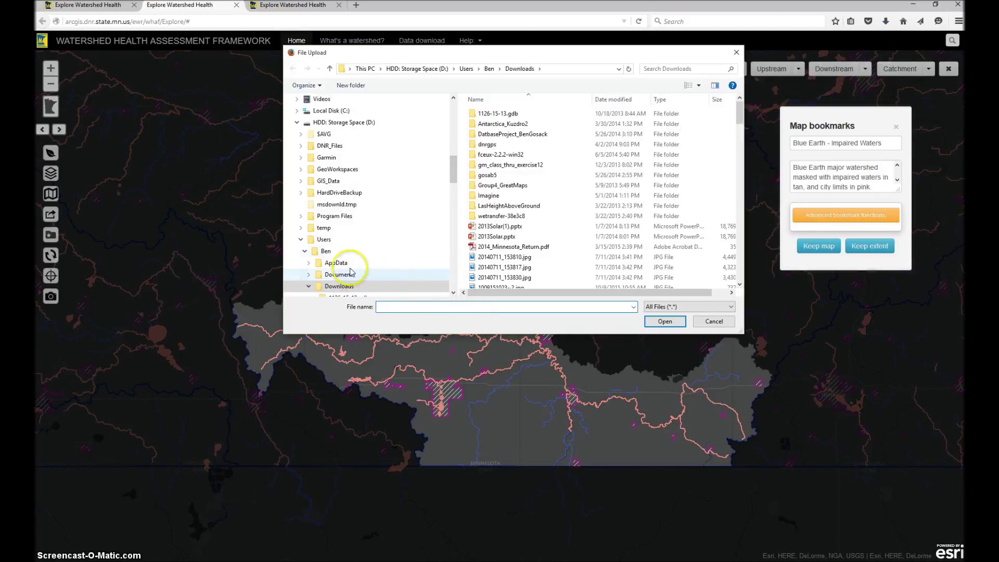
left_click(484, 247)
scroll(544, 258, "down", 5)
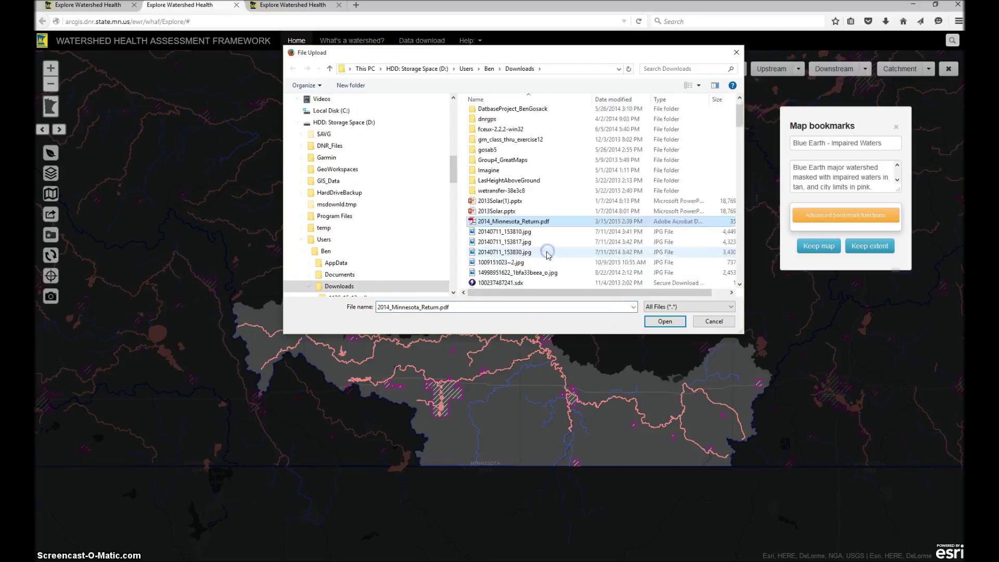
scroll(534, 256, "down", 1)
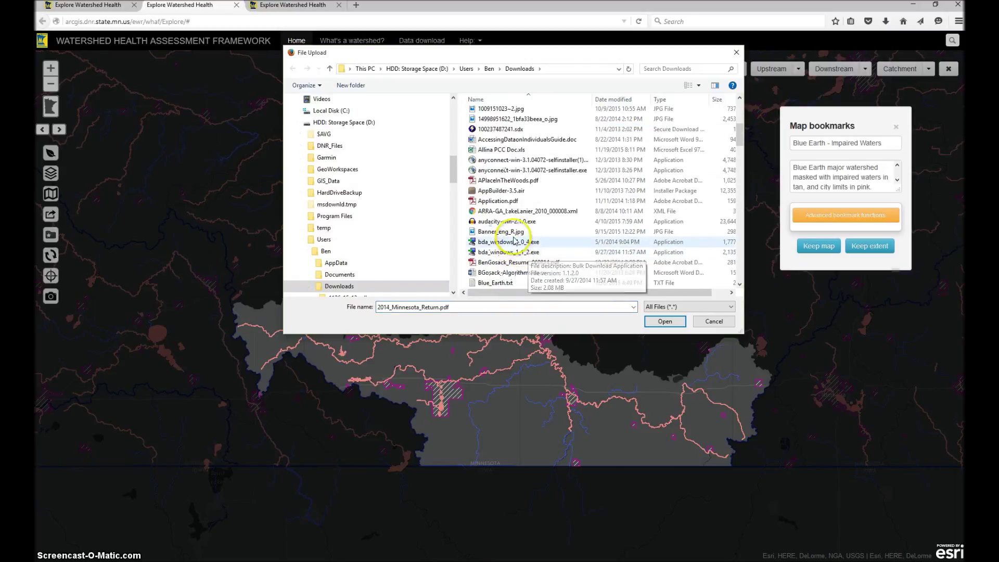
double_click(505, 284)
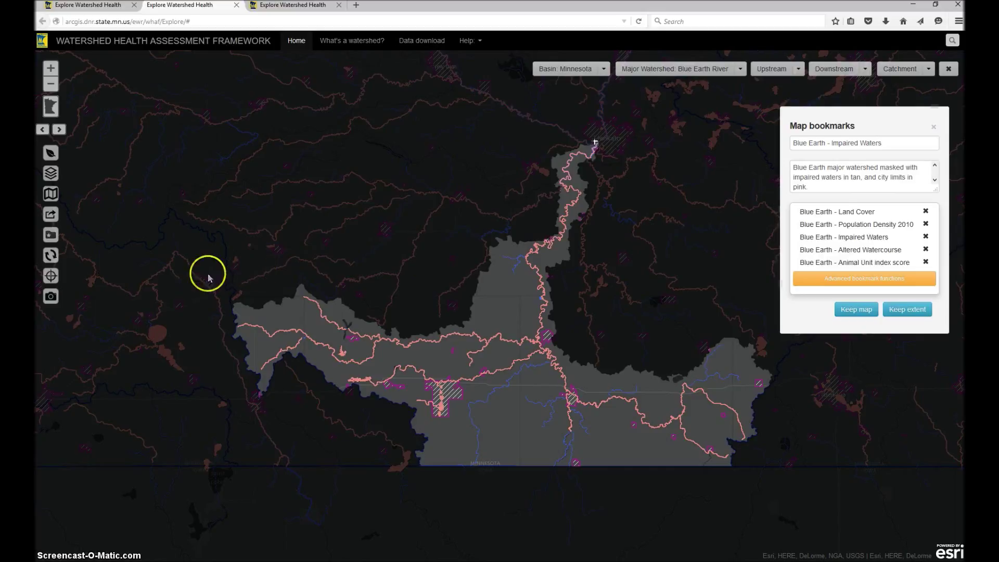
Step: Add the Impaired Waters, Animal Unit and Altered Watercourse views to the map gallery
left_click(50, 296)
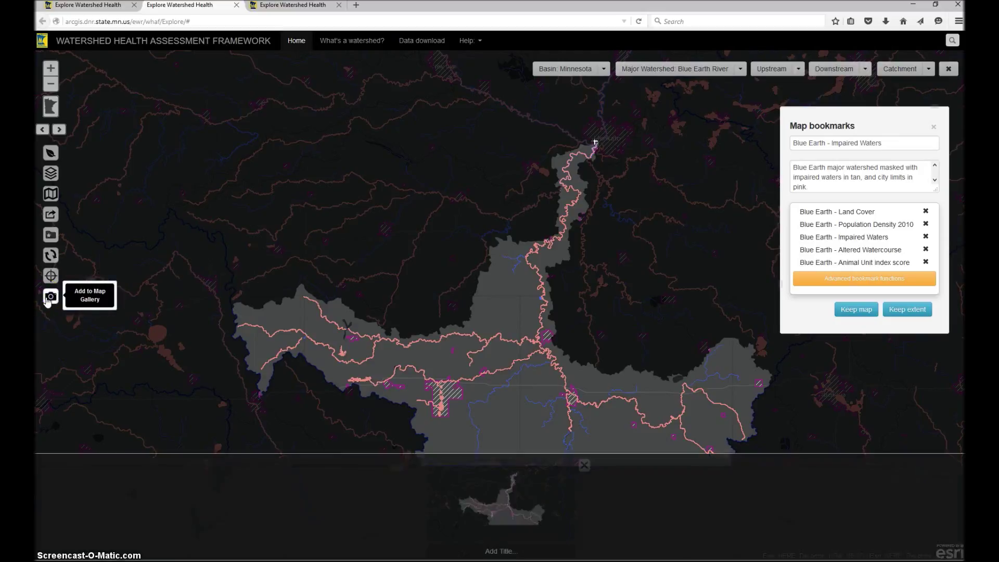
left_click(857, 264)
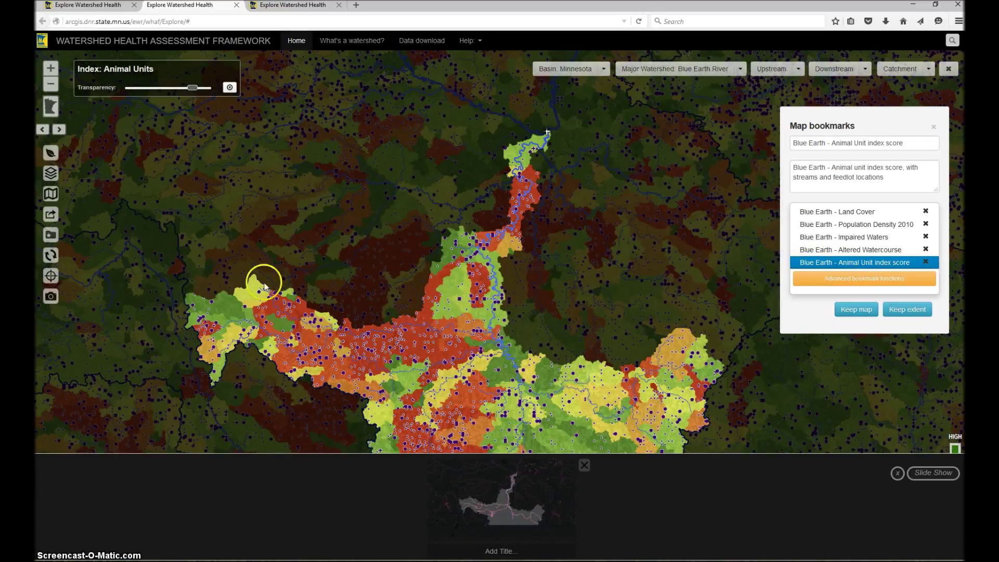
left_click(47, 300)
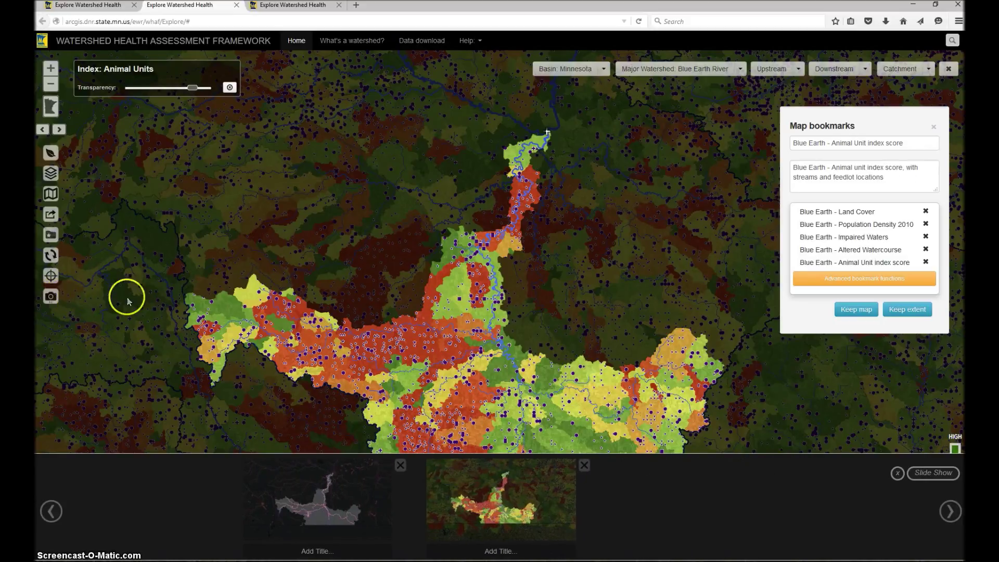
left_click(834, 251)
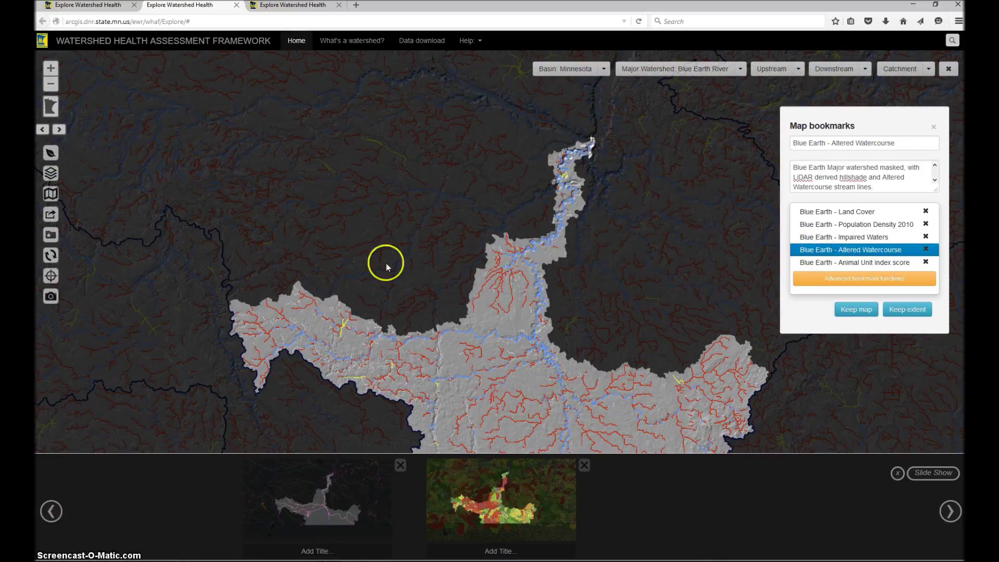
left_click(48, 297)
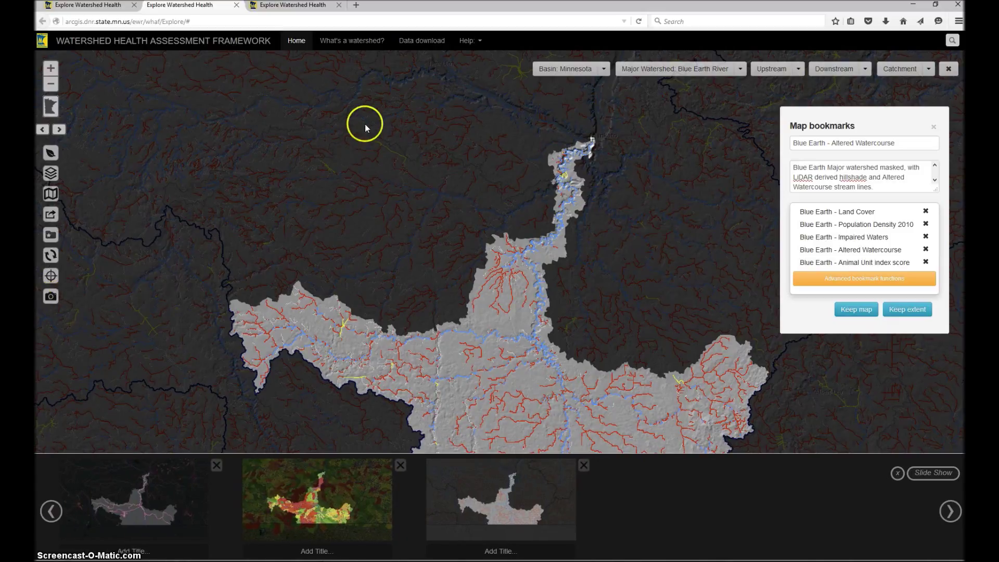
left_click(318, 6)
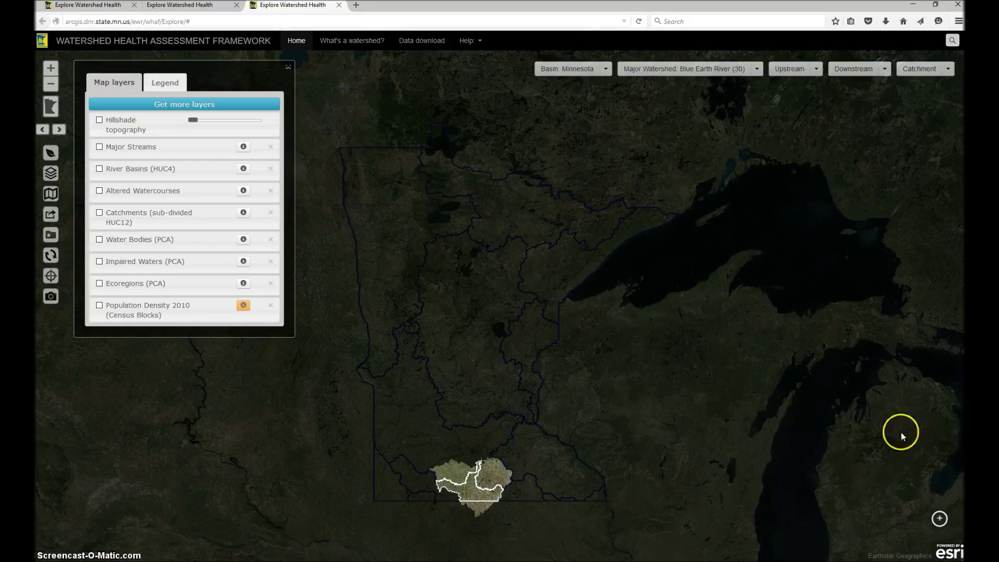
Step: Play the gallery slideshow through its slides, then restore the Population Density (2010) view
left_click(941, 519)
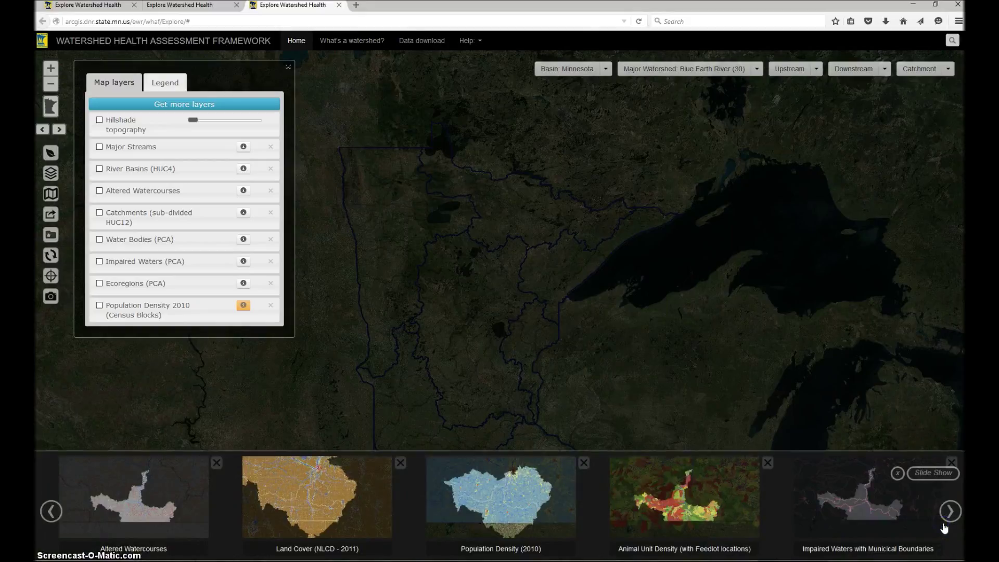
left_click(940, 475)
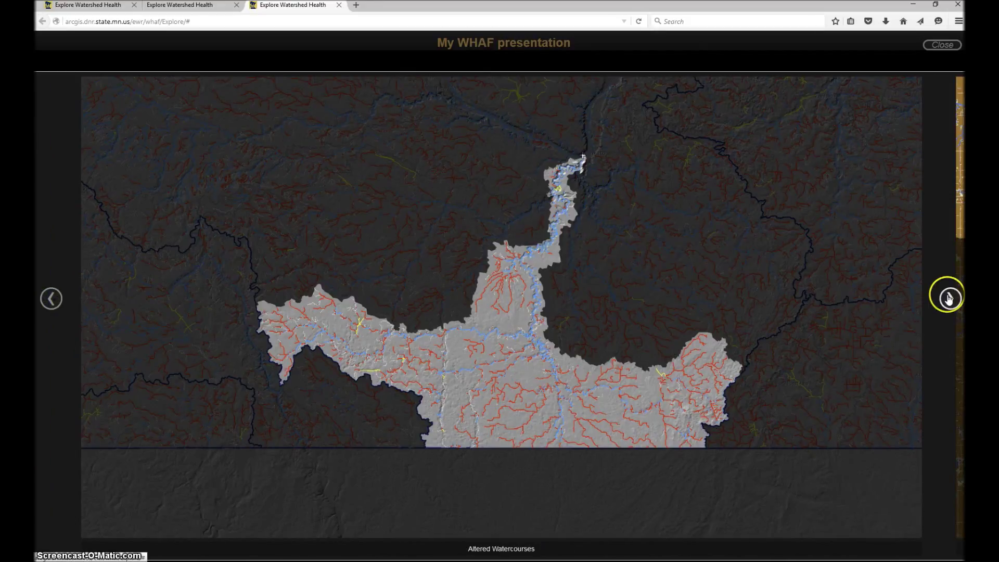
left_click(949, 298)
left_click(948, 297)
left_click(948, 298)
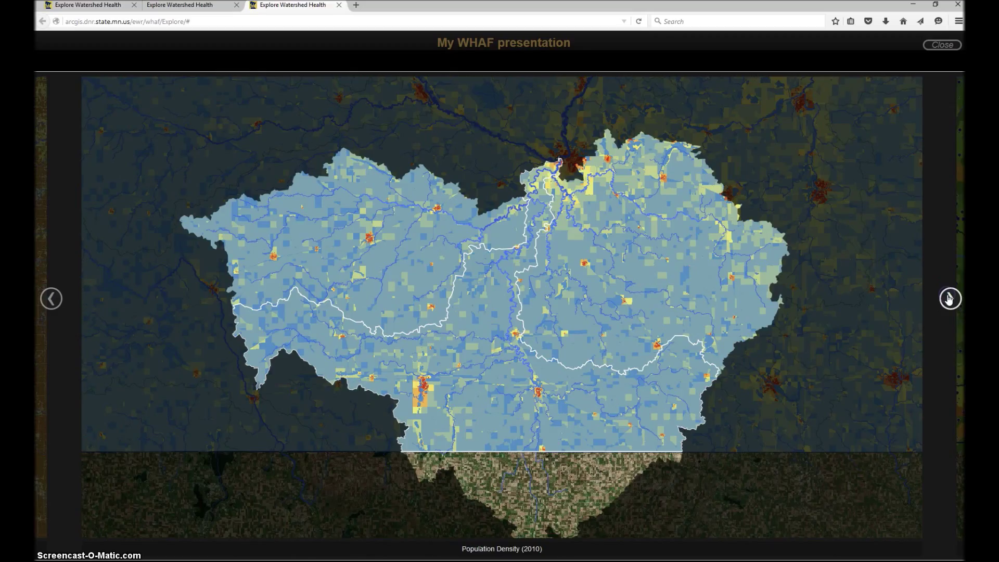
left_click(942, 46)
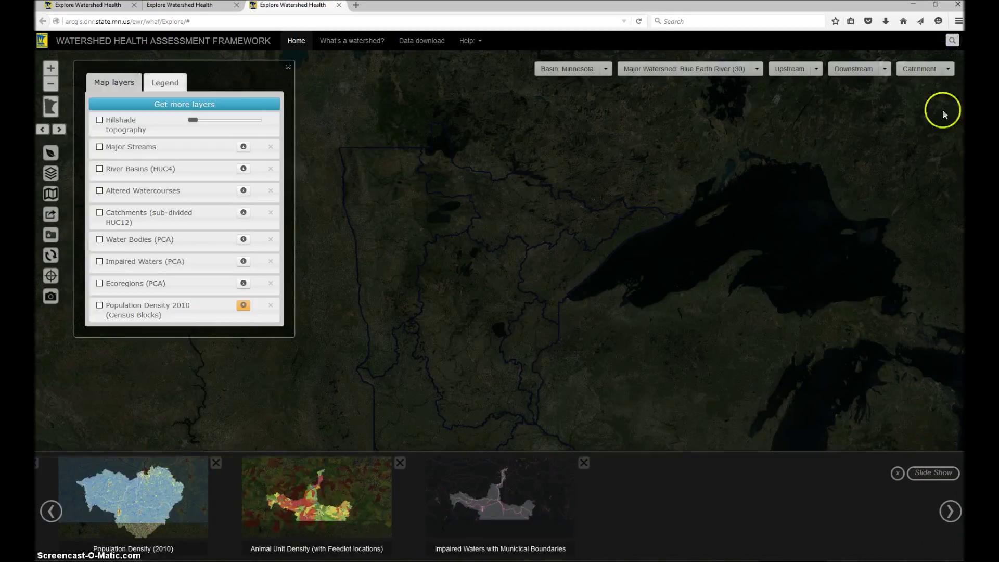
left_click(51, 511)
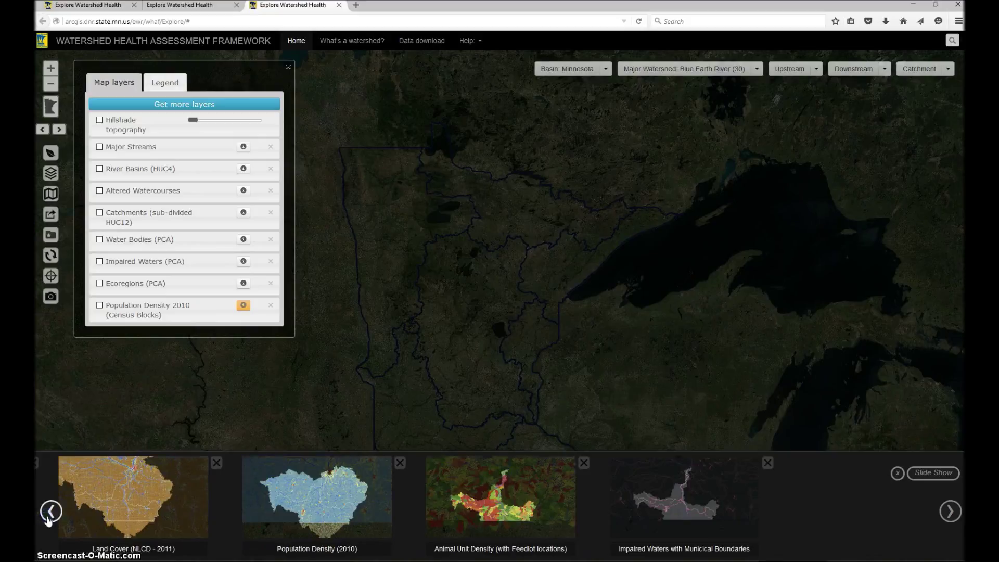
left_click(326, 494)
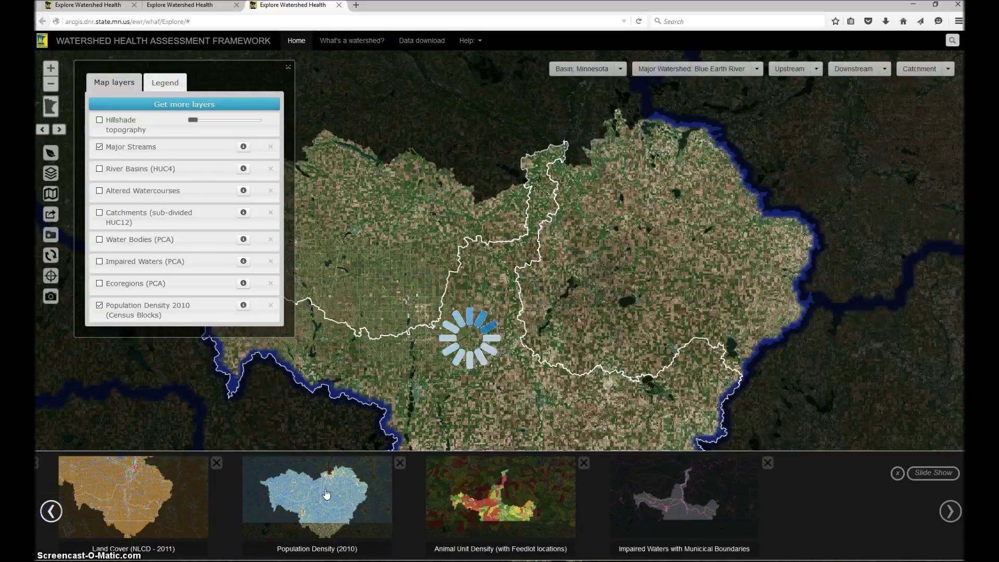